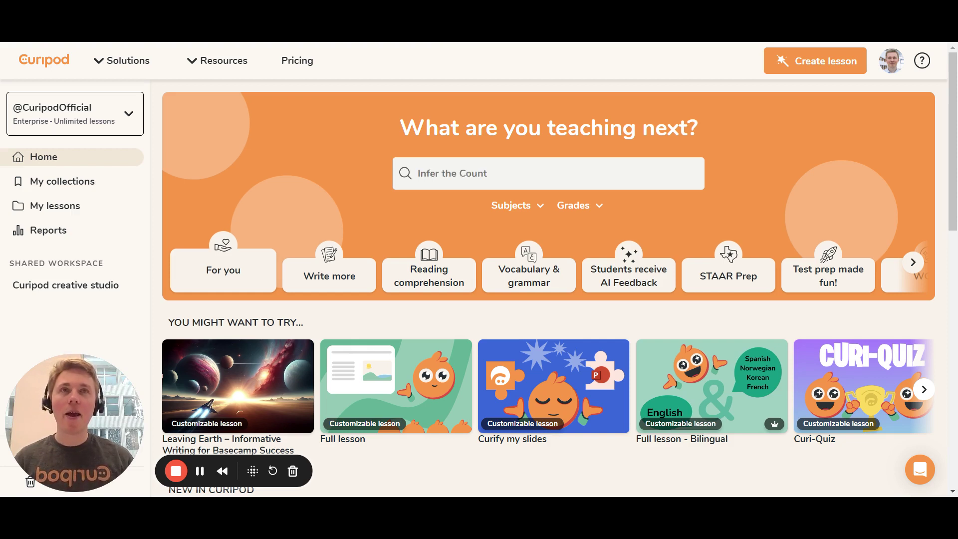
- Search for CCSS.ELA-LITERACY.W.6.1 and open the Short Constructed Response: Reading lesson
type("CCSS.ELA-LITERACY.W.6.1")
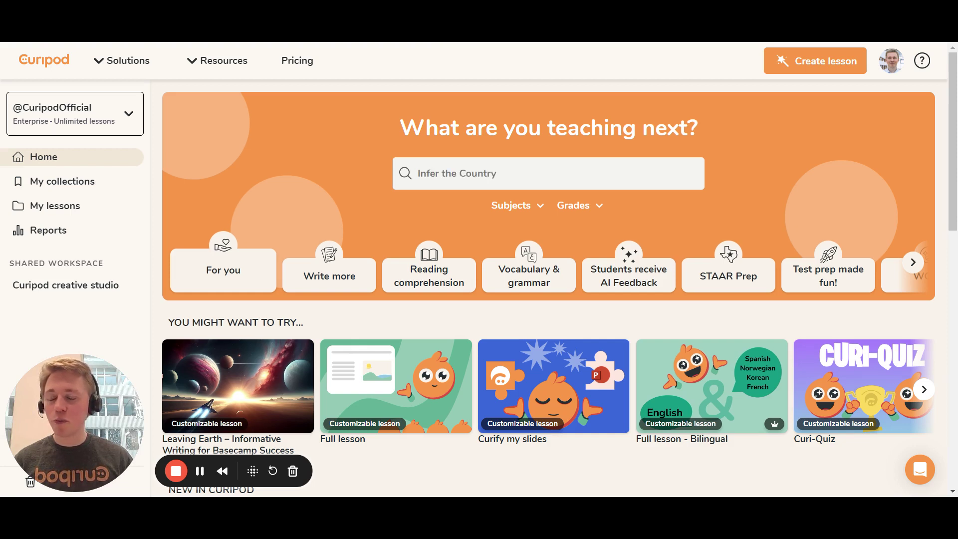
type("CCSS.ELA-LITERACY.W.6.1")
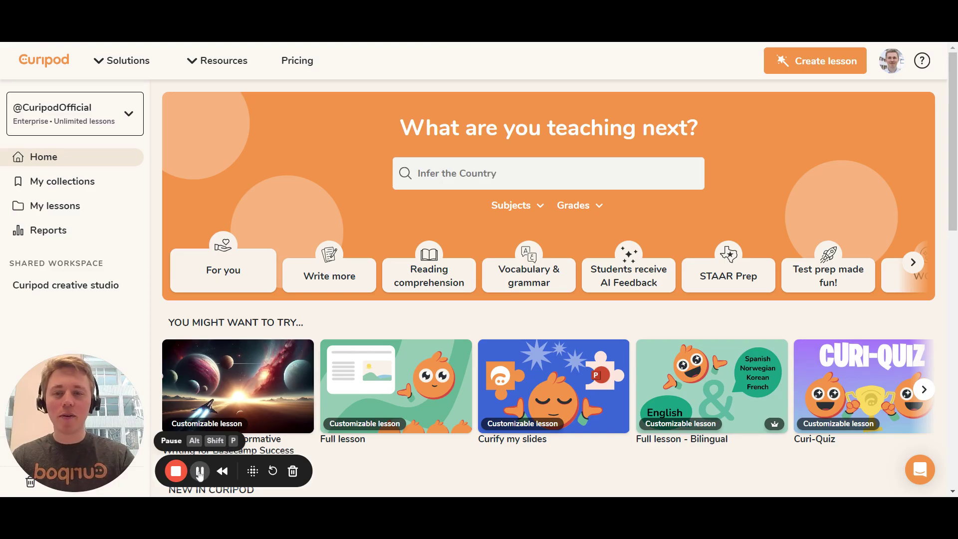
left_click(200, 470)
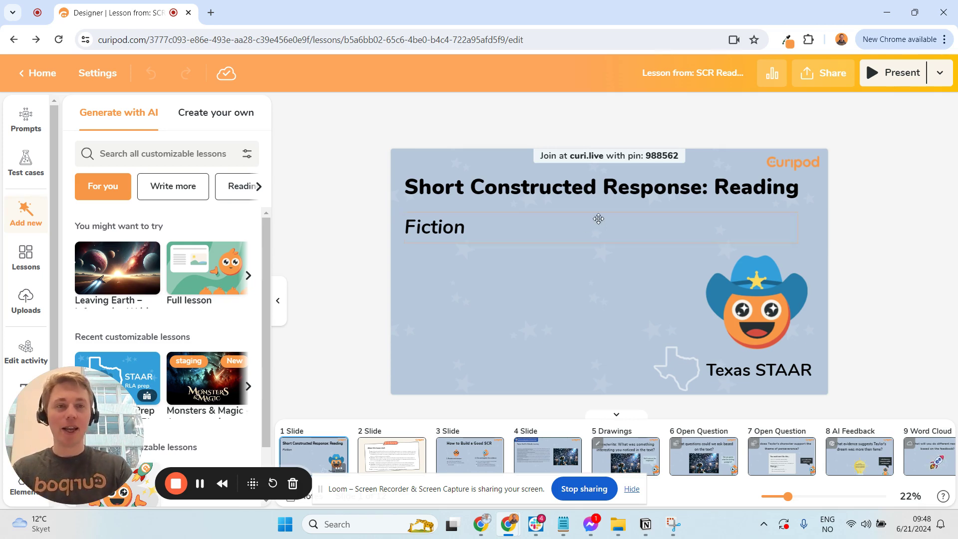
- Present the SCR Reading lesson with sound muted, show the join page, and copy the curi.live link
left_click(900, 77)
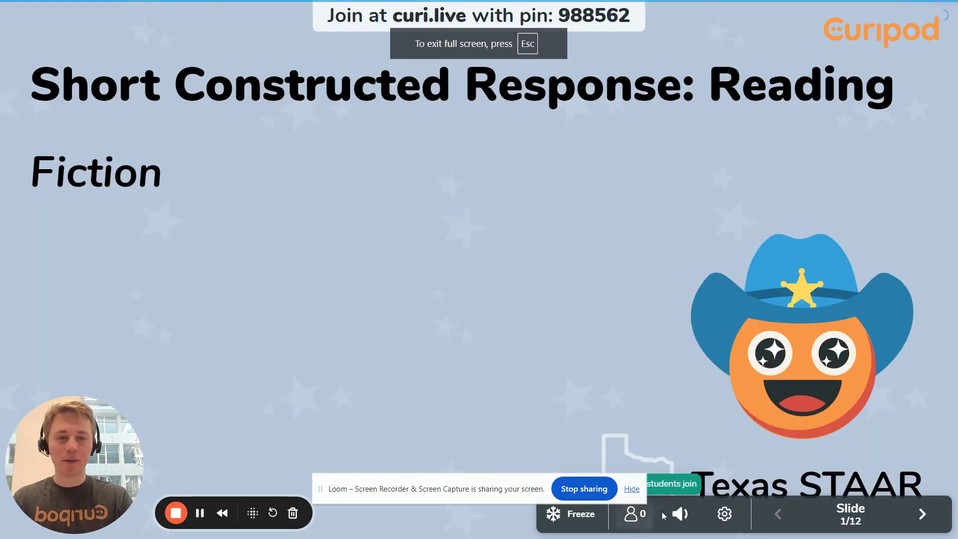
left_click(679, 519)
key("Escape")
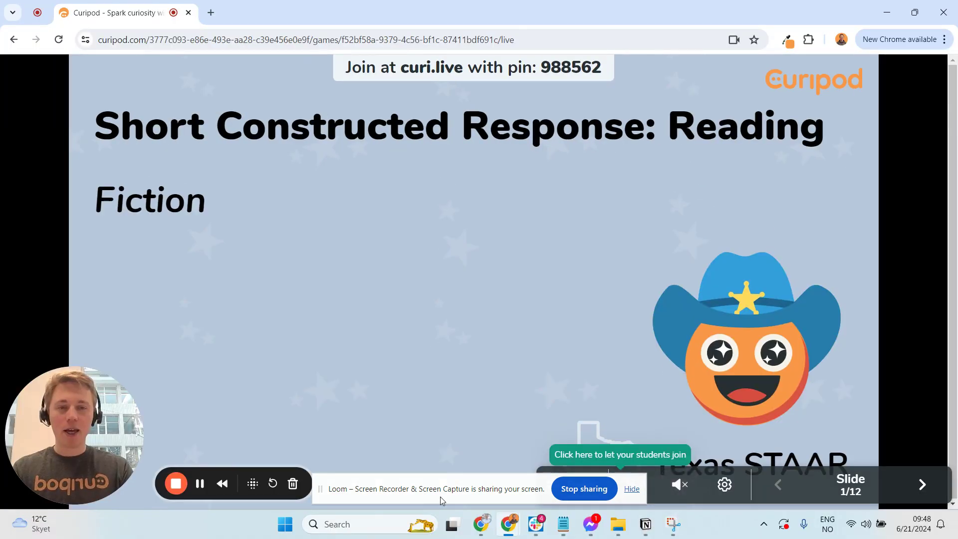
left_click_drag(381, 517, 253, 538)
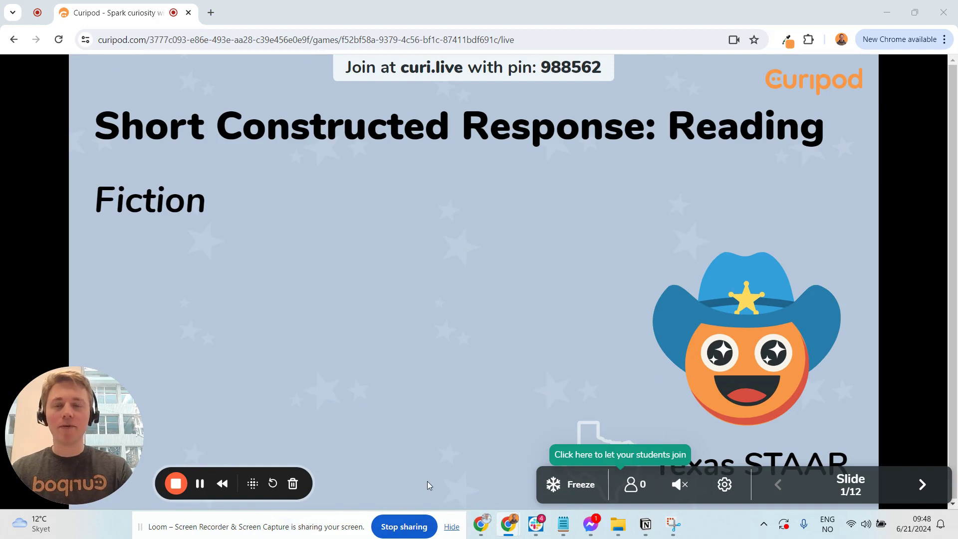
left_click(640, 483)
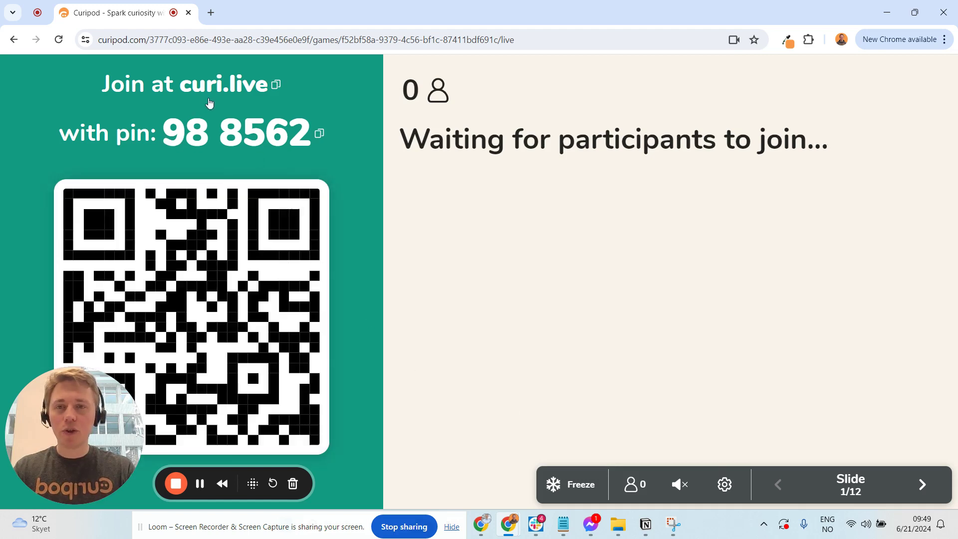
left_click(277, 87)
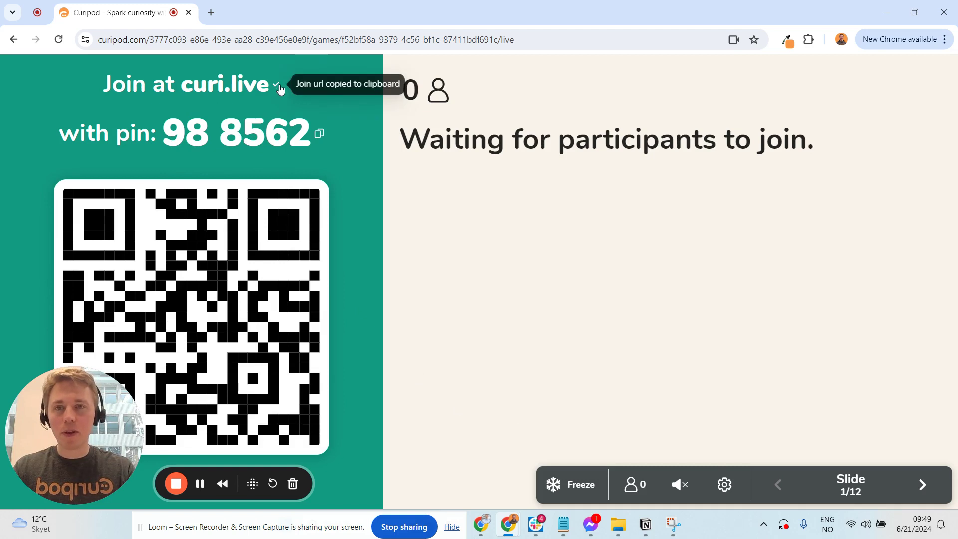
- Join via the copied curi.live link in a new tab under a student name, then return to the presenter
left_click(211, 12)
key("ctrl+v")
key("Return")
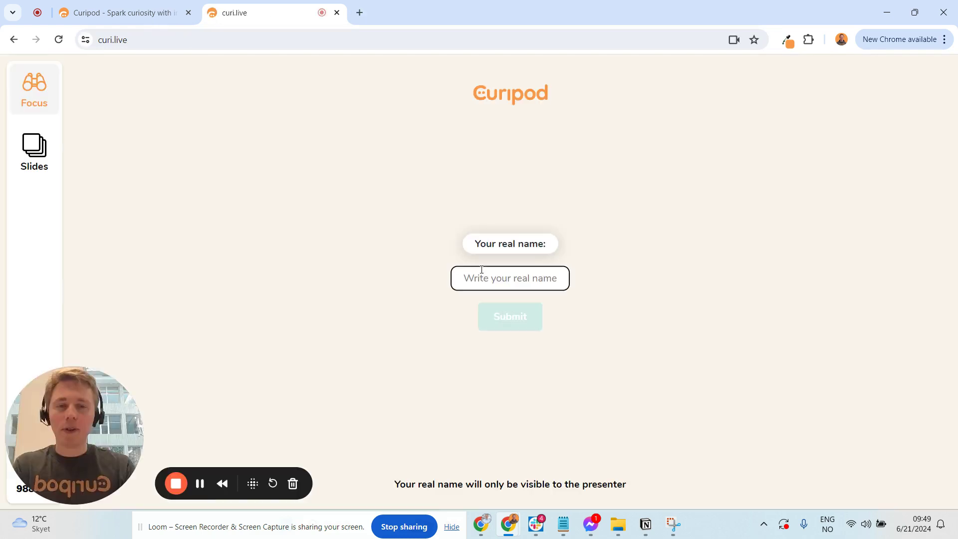
left_click(481, 269)
type("Eirik")
key("Return")
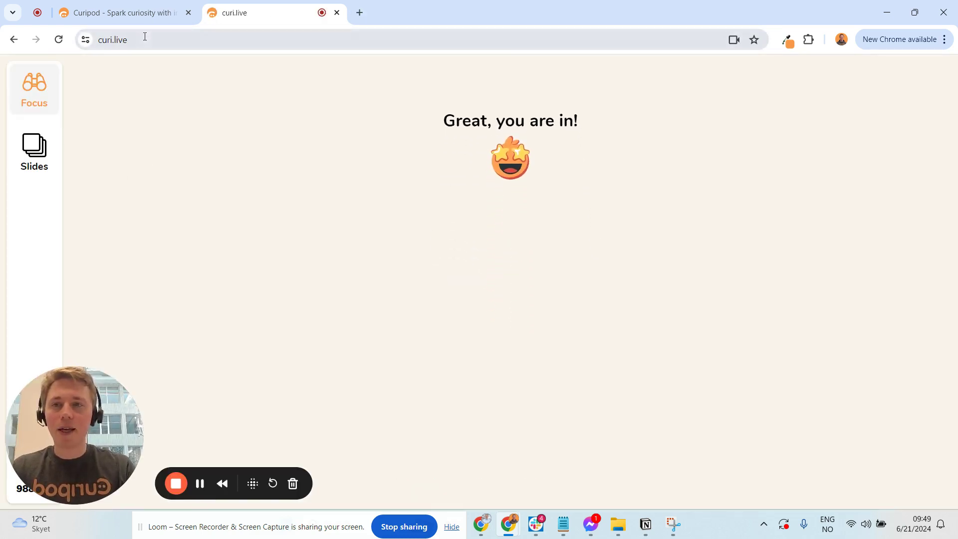
left_click(144, 7)
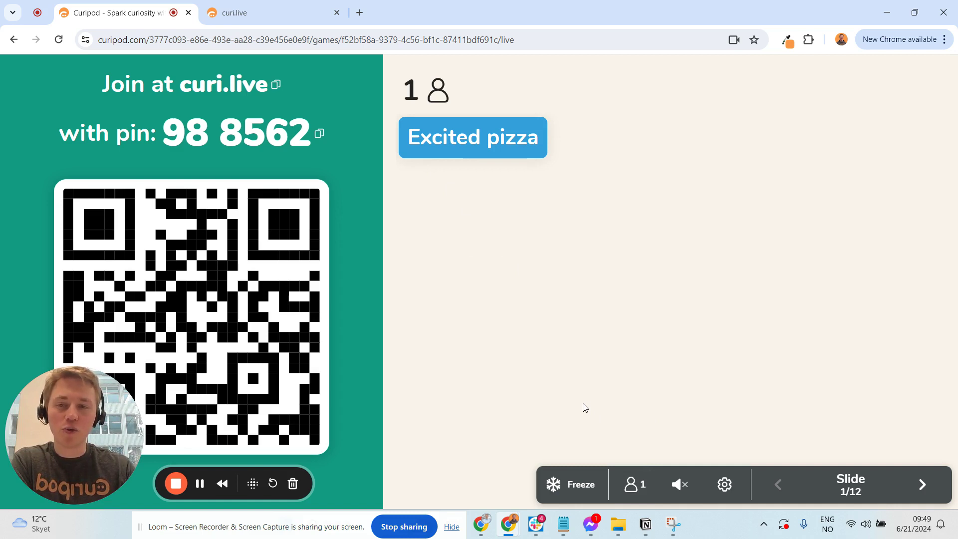
- Step from the title slide through About this lesson, How to Build a Good SCR and the Taylor Swift text to the Draw/write prompt
left_click(635, 484)
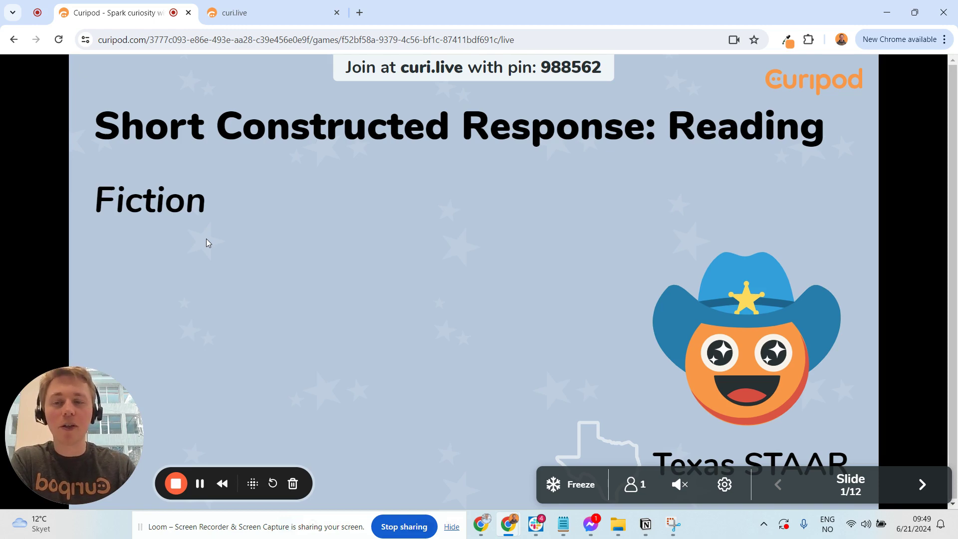
key("Right")
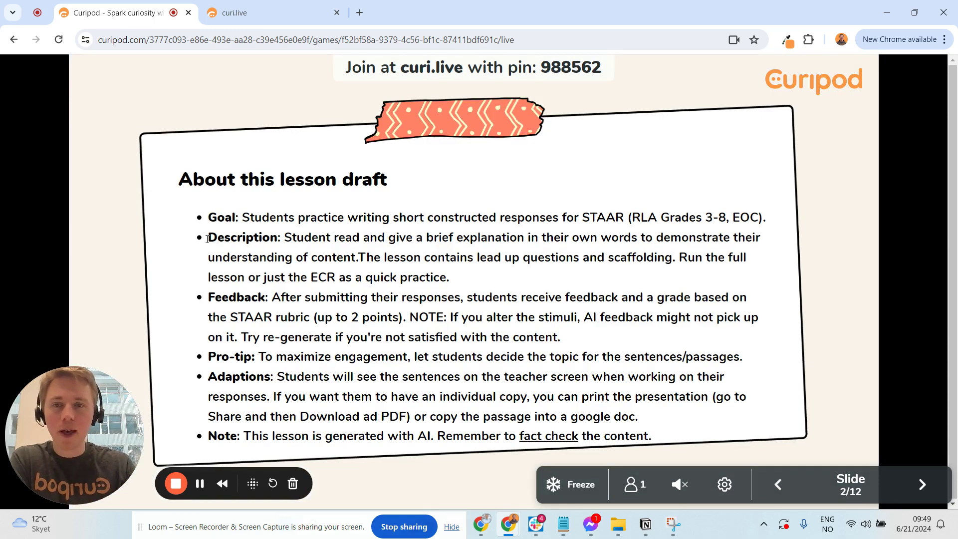
key("Left")
key("Right")
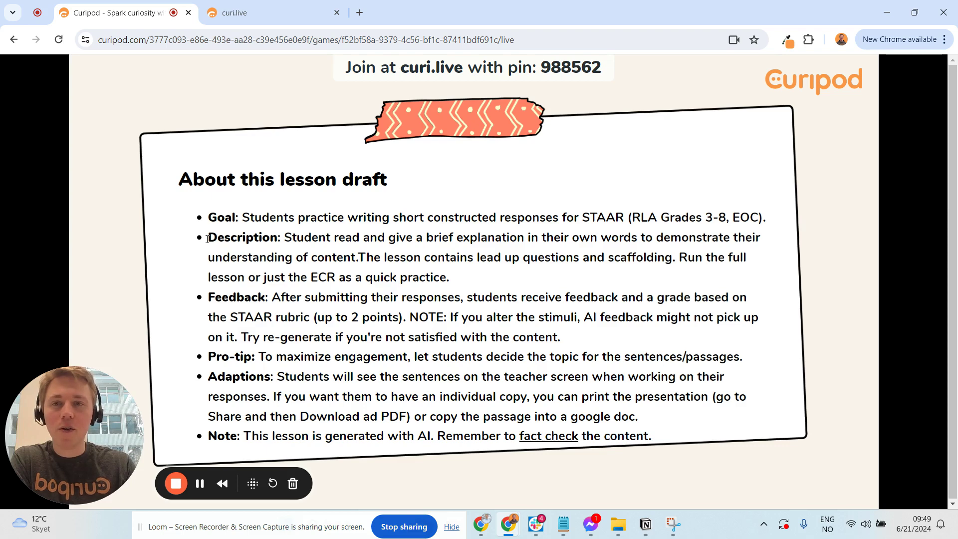
key("Right")
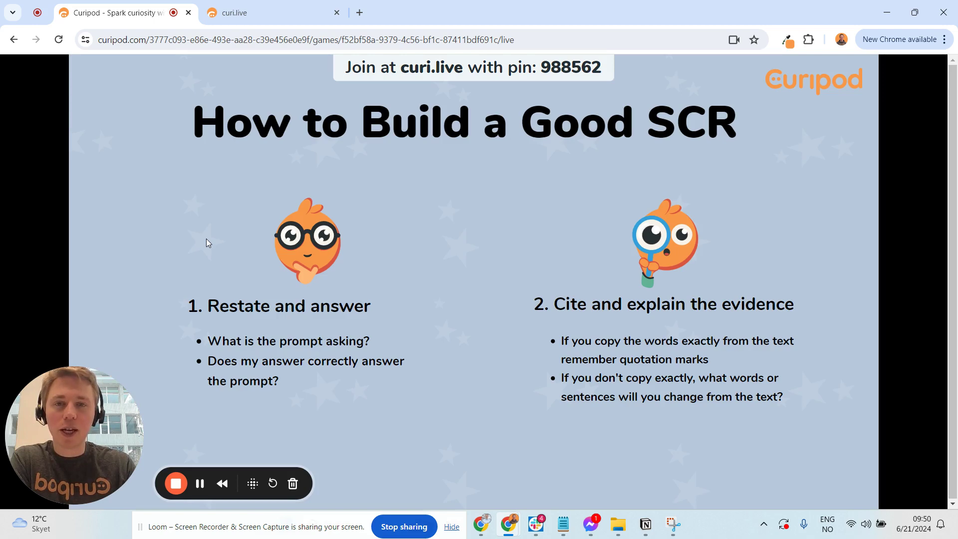
key("Right")
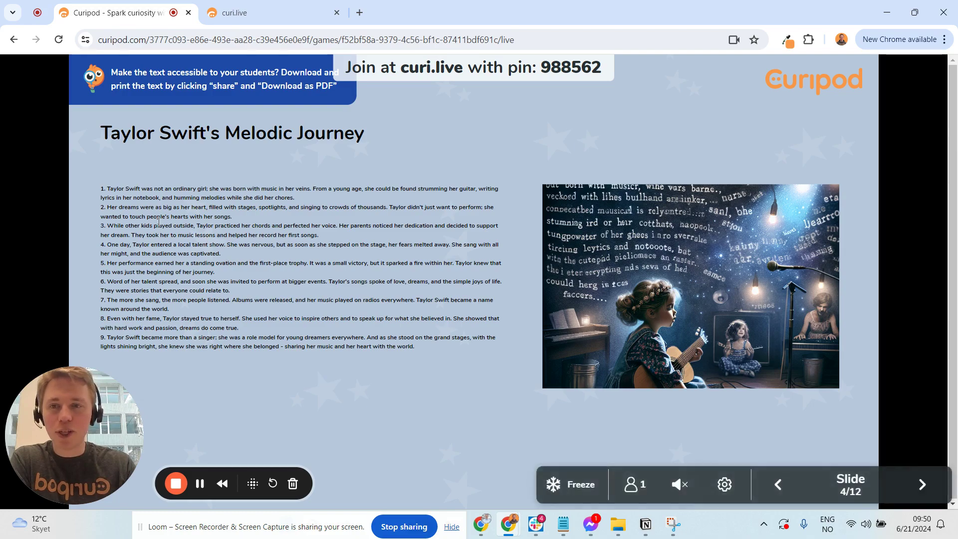
scroll(159, 221, "up", 3)
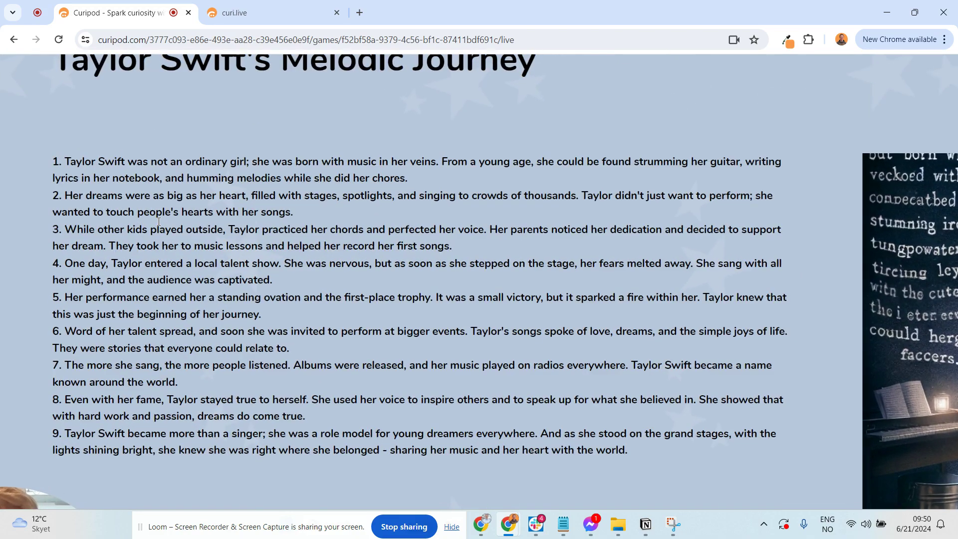
scroll(158, 222, "down", 3)
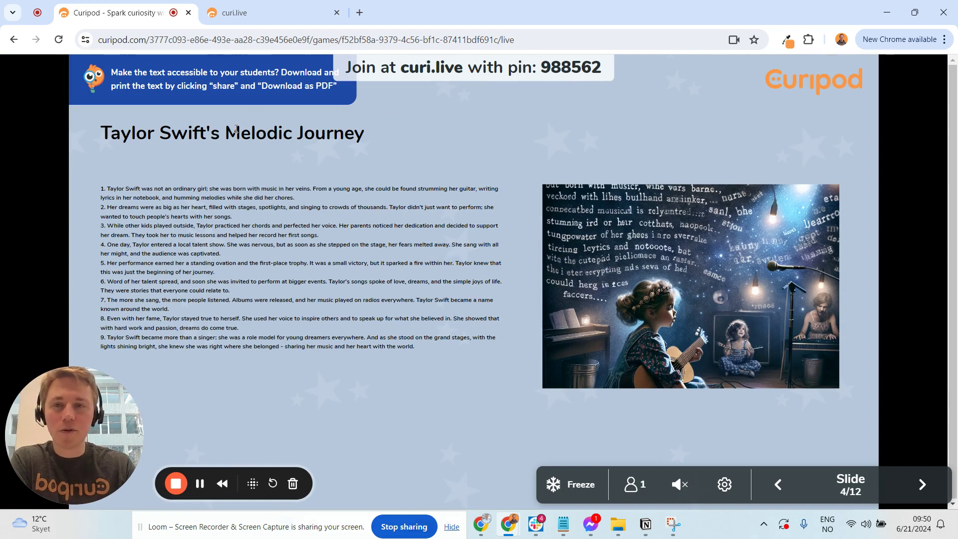
key("Right")
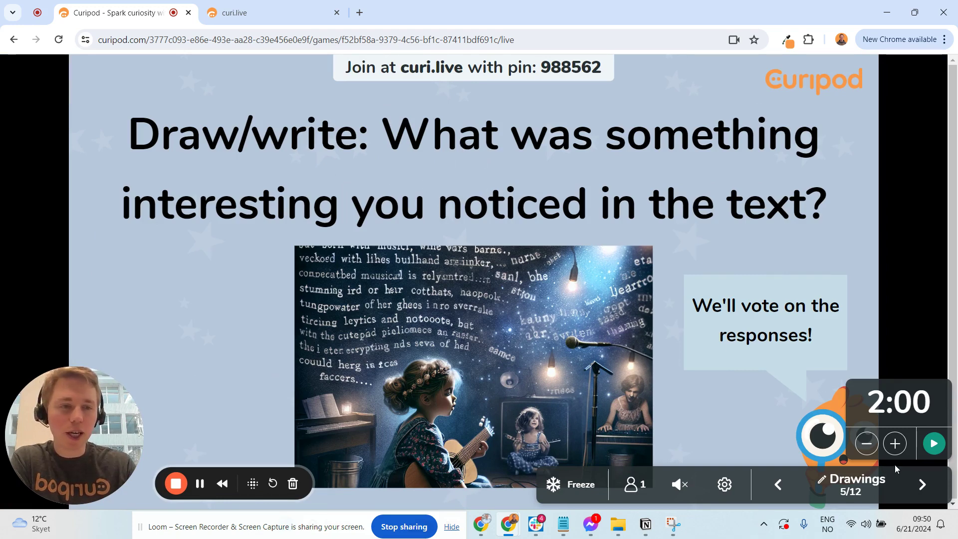
- Start the 2:00 timer, then review the Taylor Swift text slide enlarged in the student view
left_click(934, 443)
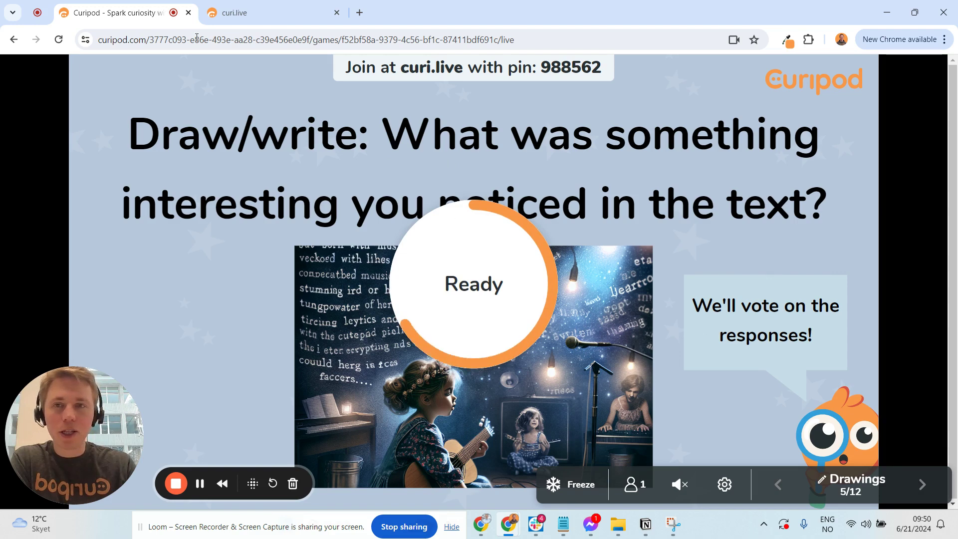
left_click(256, 19)
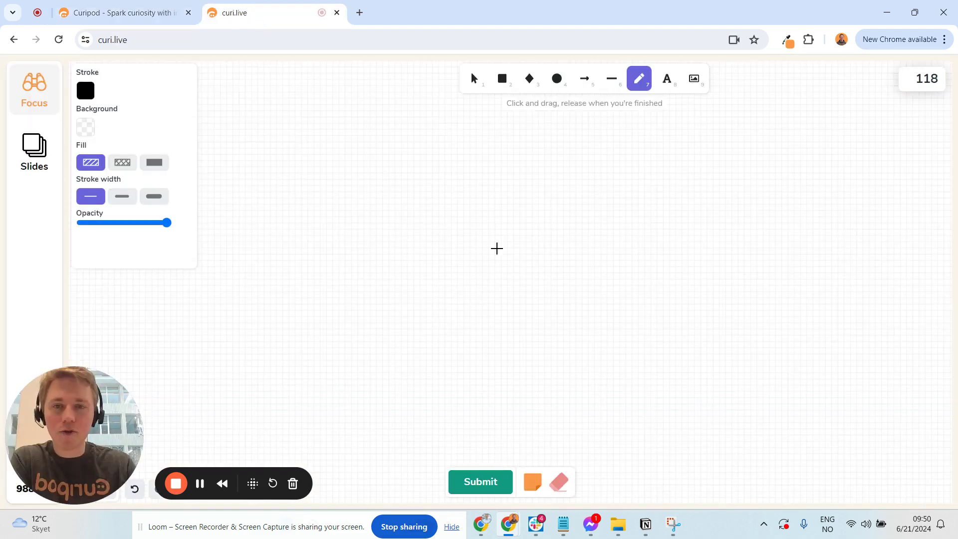
left_click(31, 159)
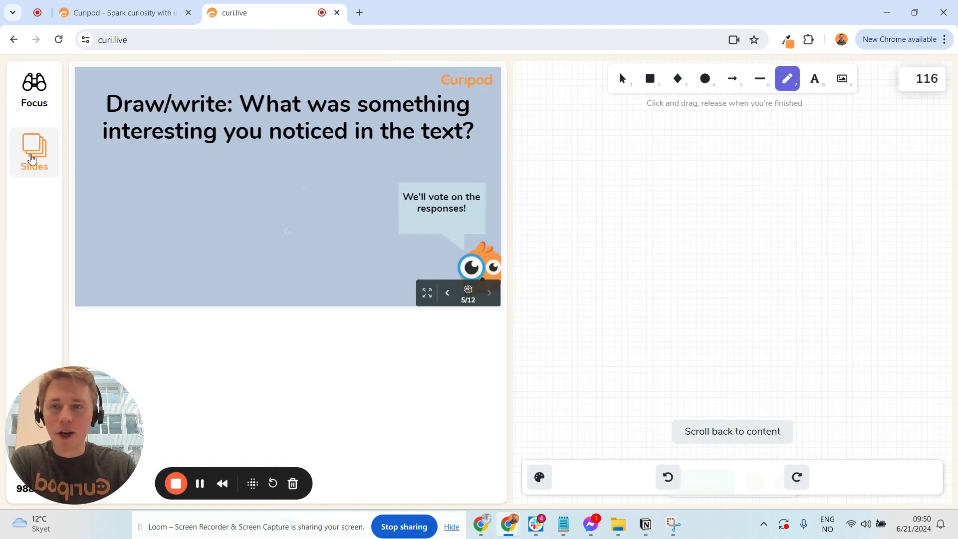
left_click(447, 293)
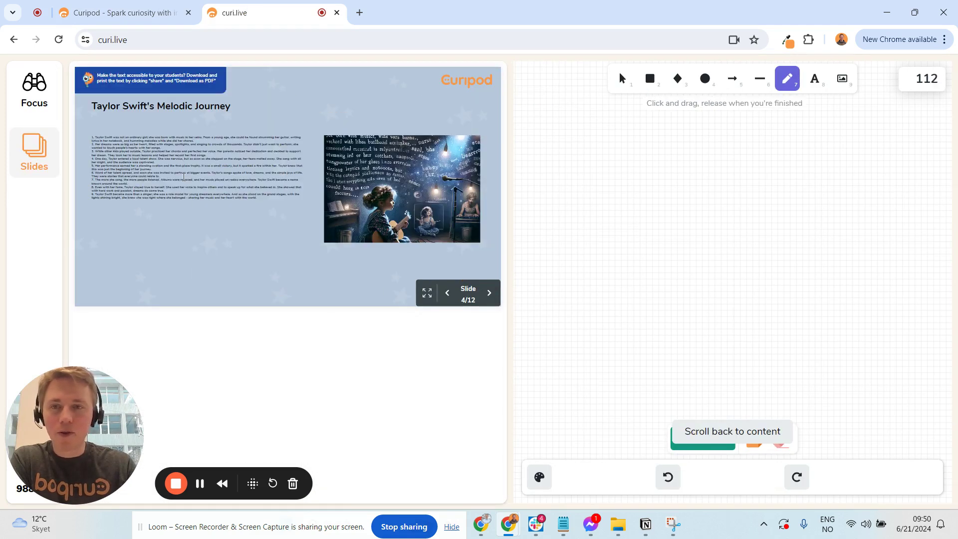
left_click(427, 293)
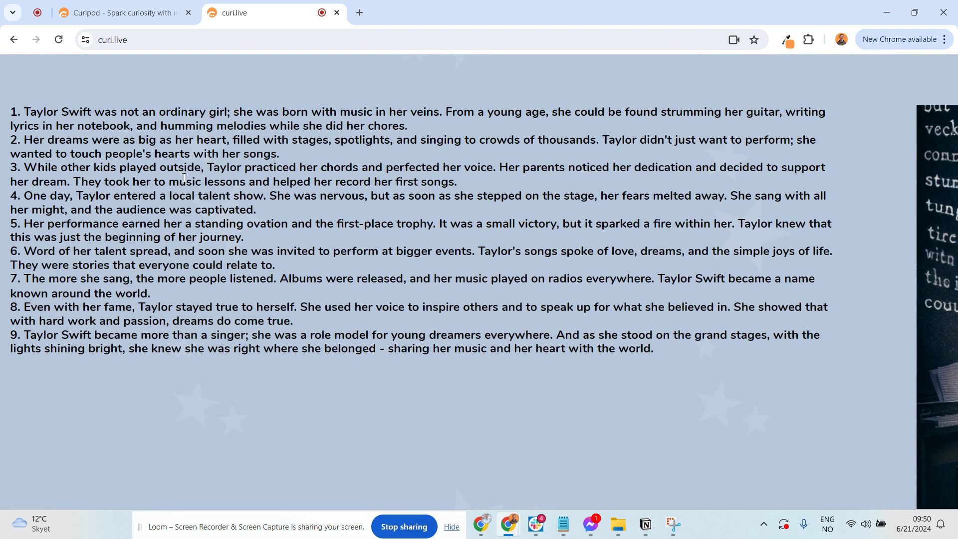
left_click(184, 177)
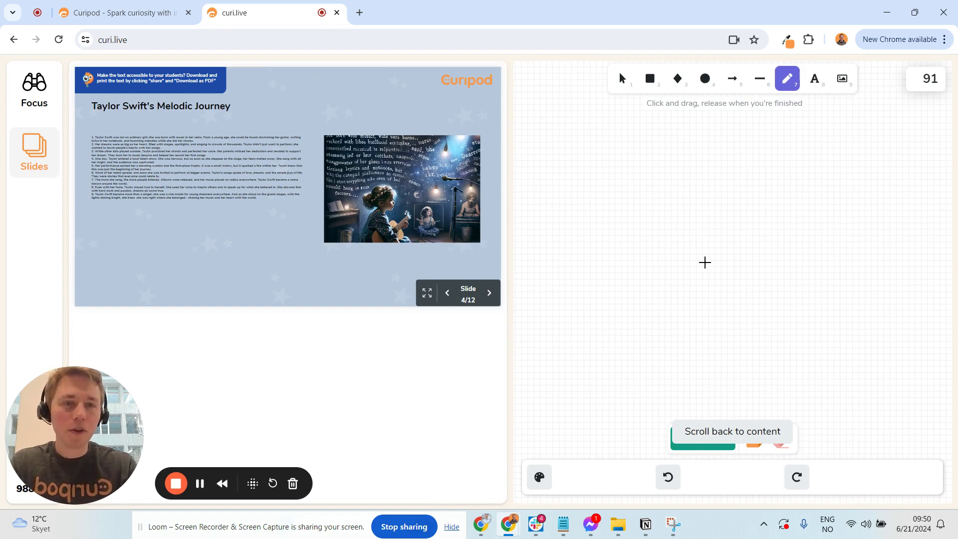
- Draw a stick figure with legs, body, head and arm stroke, then submit and confirm it
mouse_move(704, 298)
left_mouse_down()
mouse_move(721, 248)
mouse_move(739, 305)
left_mouse_up()
left_click_drag(719, 194, 722, 247)
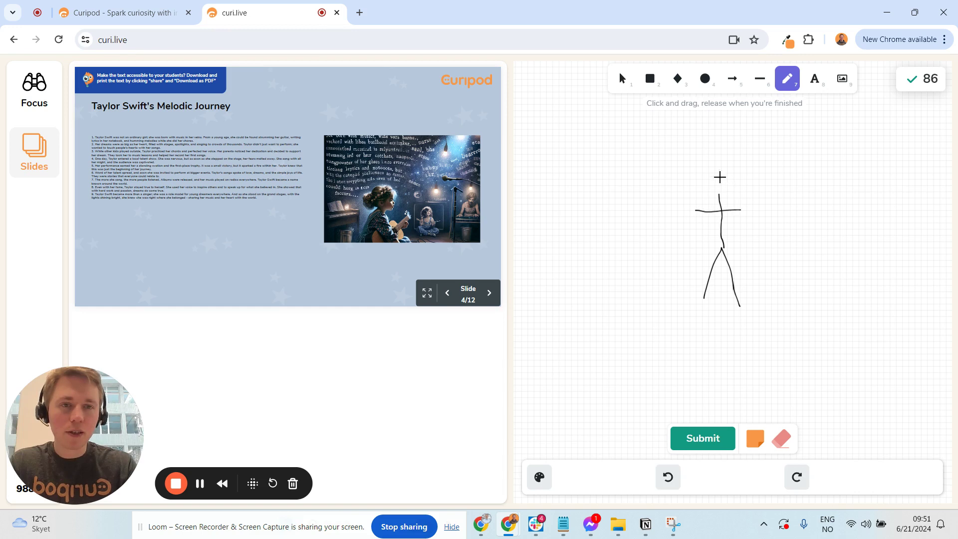
mouse_move(720, 177)
left_mouse_down()
mouse_move(725, 200)
mouse_move(716, 179)
mouse_move(760, 183)
left_mouse_up()
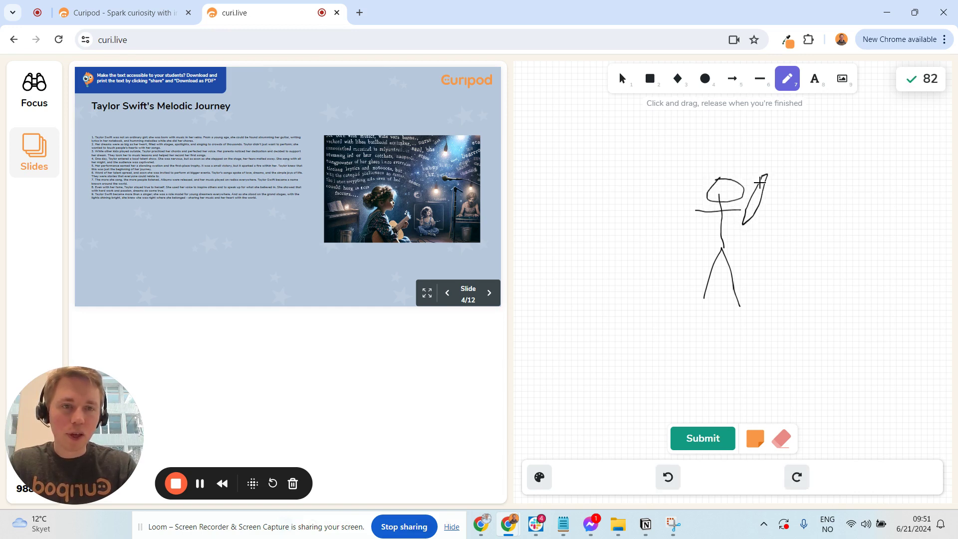
left_click_drag(742, 213, 727, 226)
left_click(700, 437)
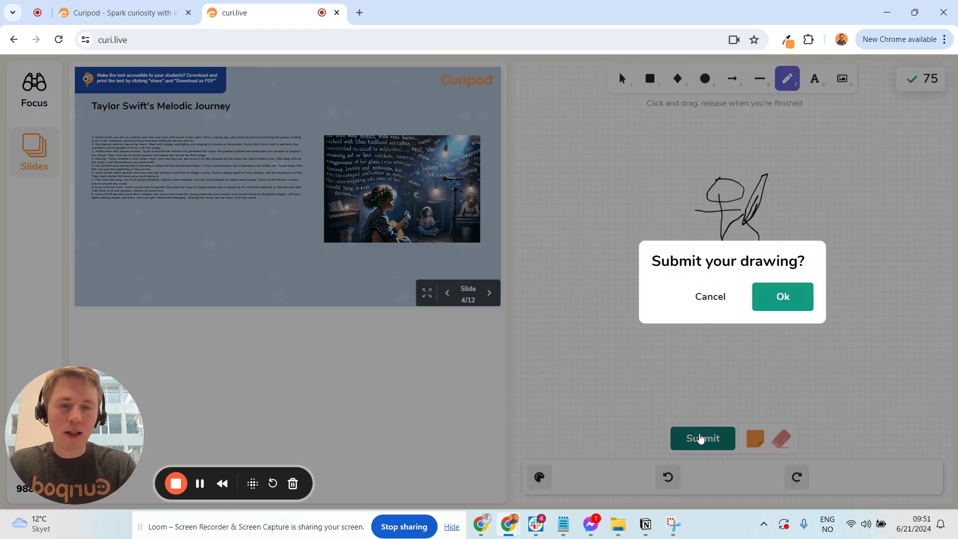
left_click(770, 299)
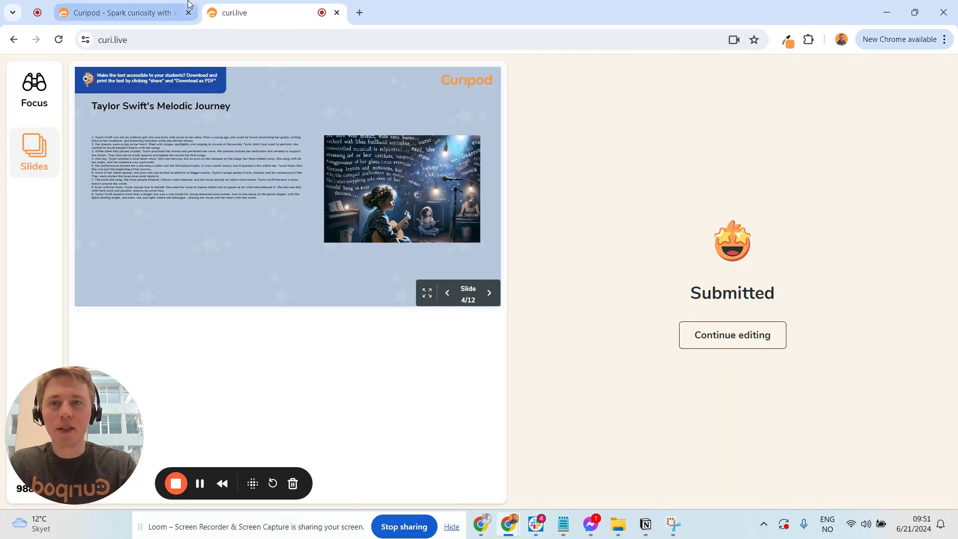
- Stop the drawing timer in the presenter view, then vote the top drawing Most interesting as the student
left_click(172, 3)
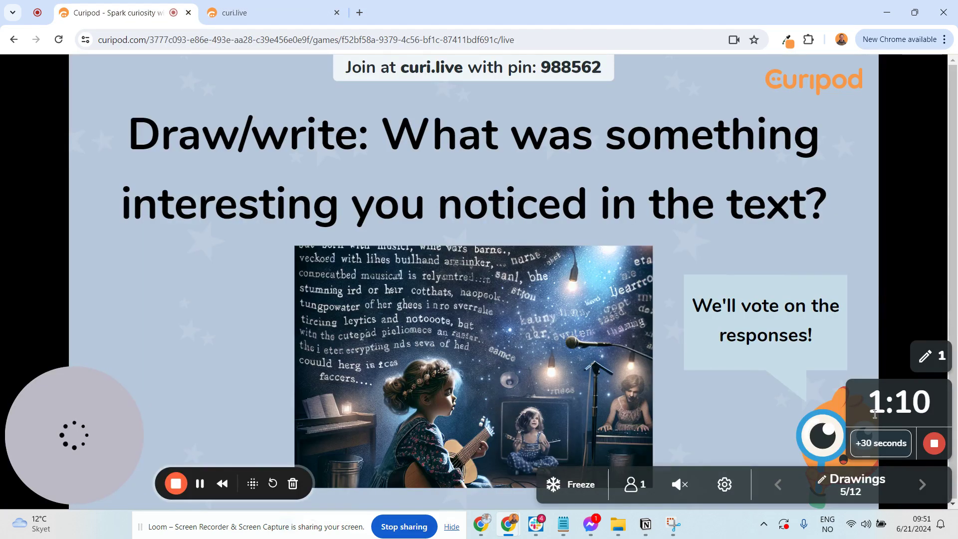
left_click(935, 447)
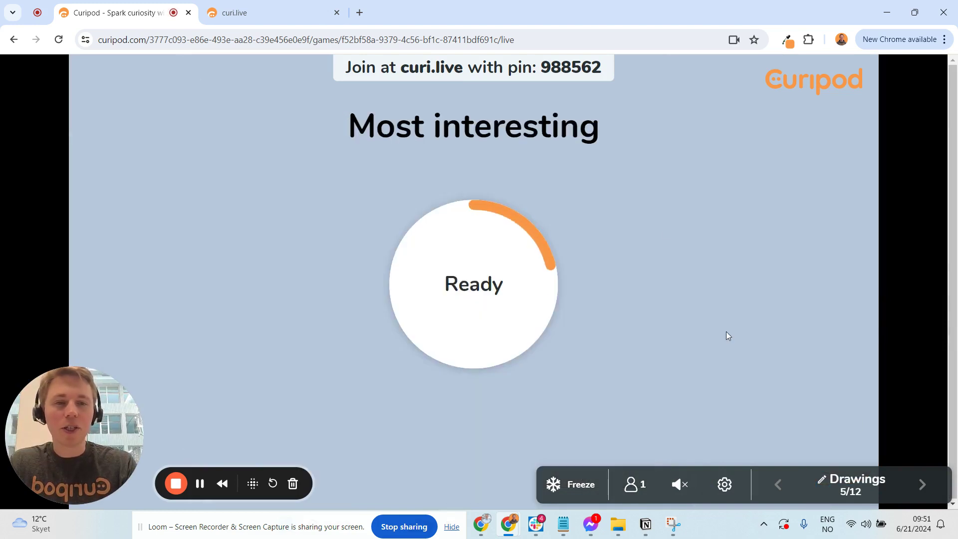
left_click(242, 9)
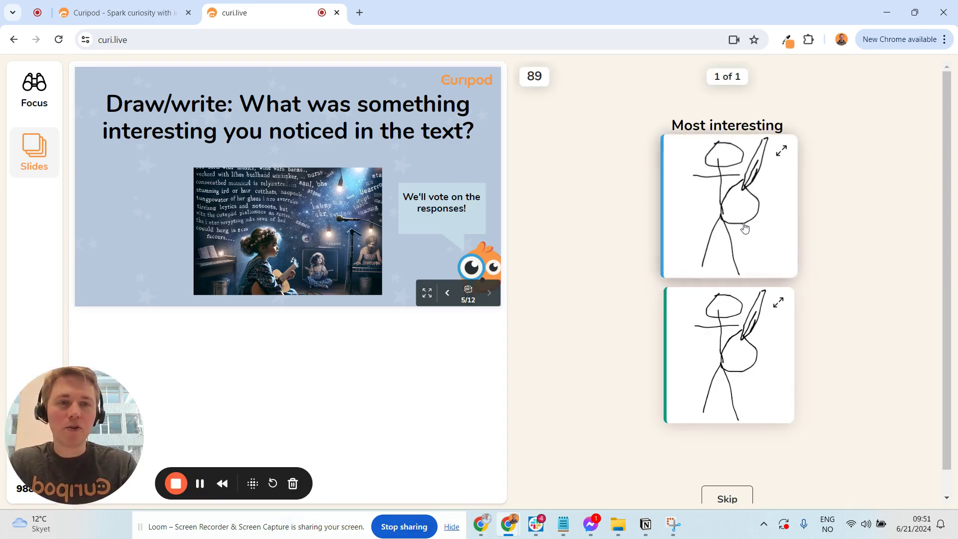
left_click(757, 241)
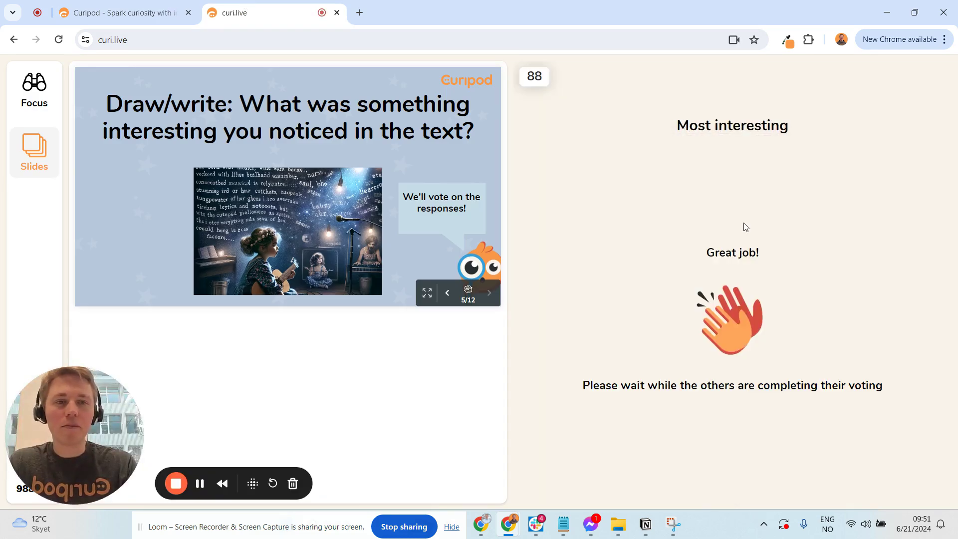